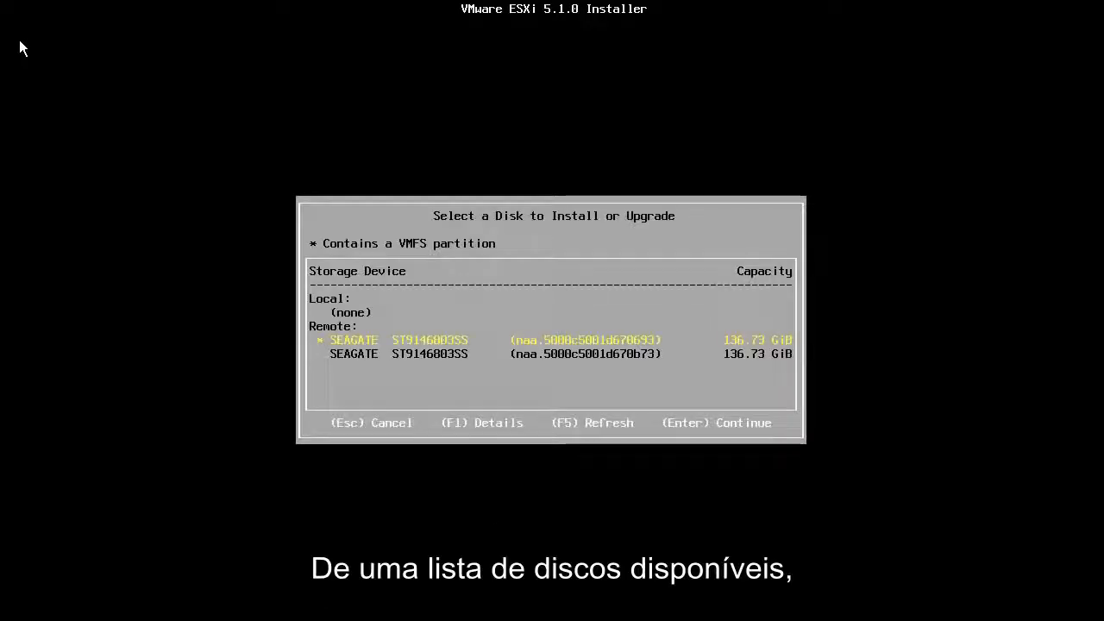
Step: Pick the second SEAGATE disk and choose a fresh install over the existing ESXi
{"action": "key", "text": "Down"}
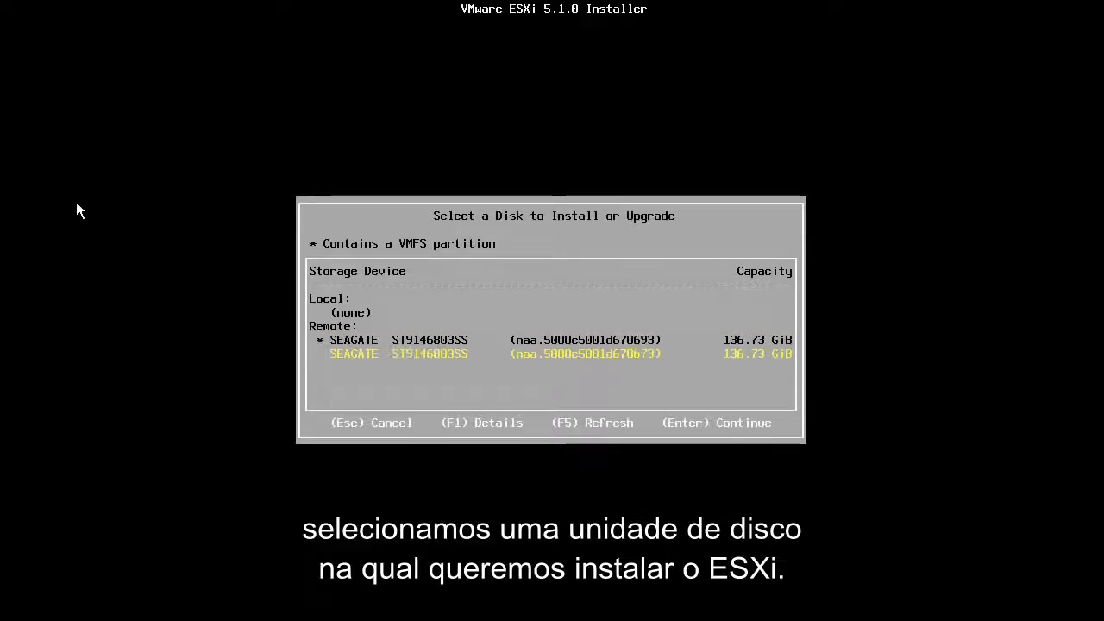
{"action": "key", "text": "Return"}
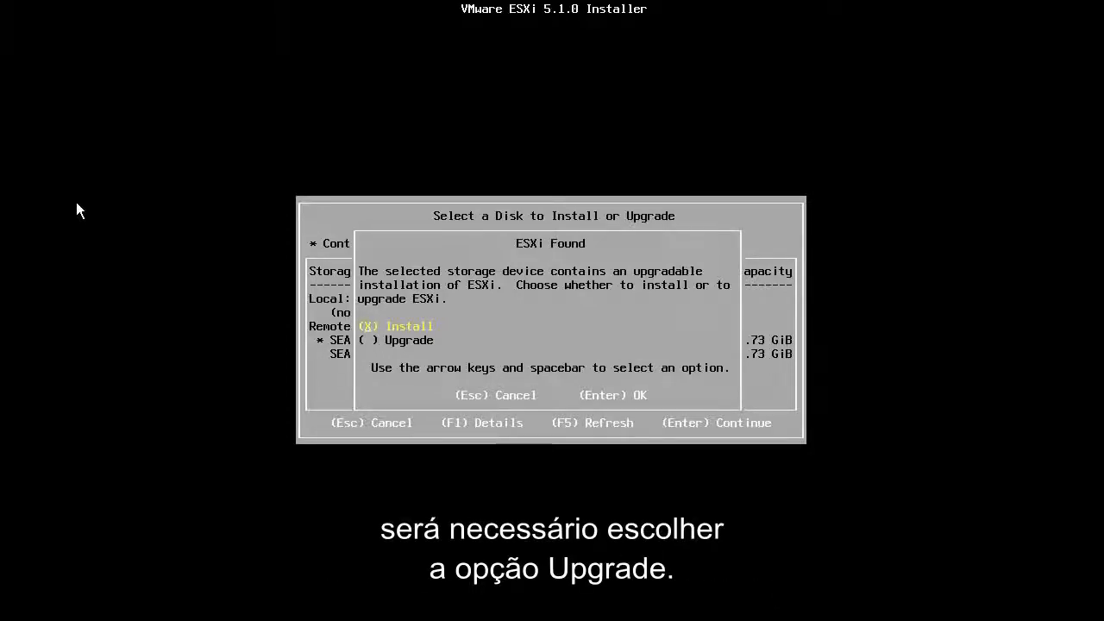
{"action": "key", "text": "Return"}
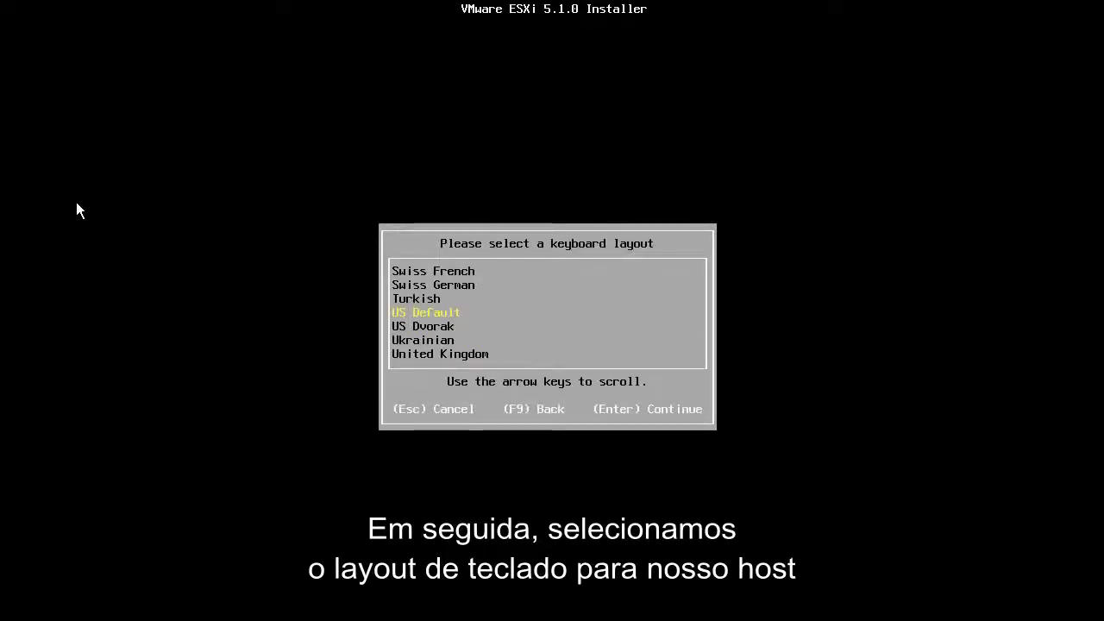
Step: Accept the US Default keyboard layout and enter a matching root password twice
{"action": "key", "text": "Return"}
{"action": "type", "text": "**"}
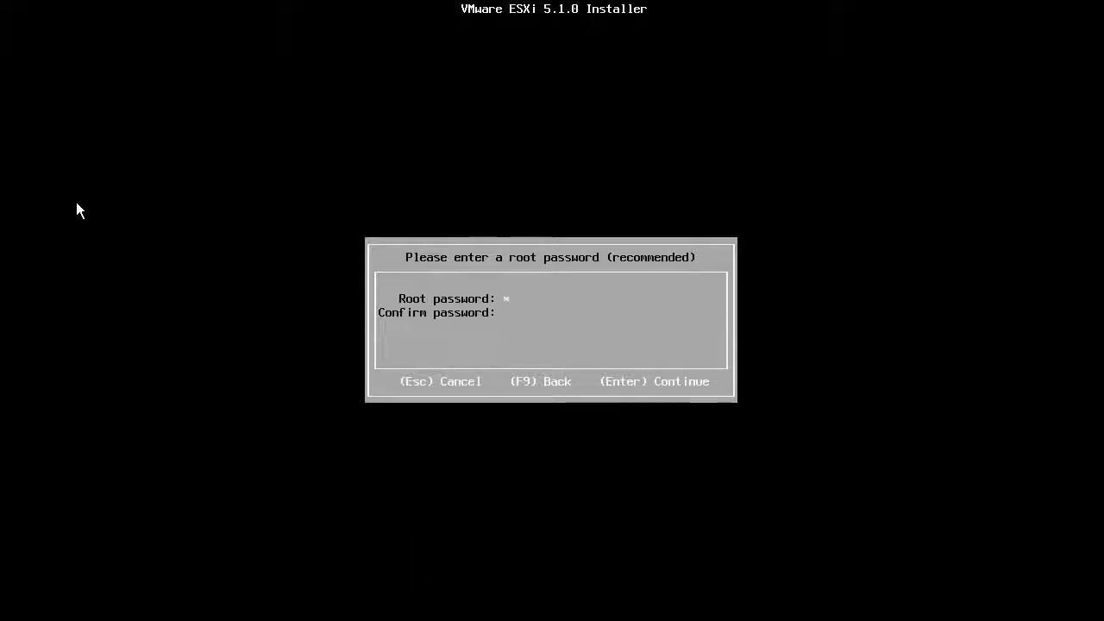
{"action": "type", "text": "******"}
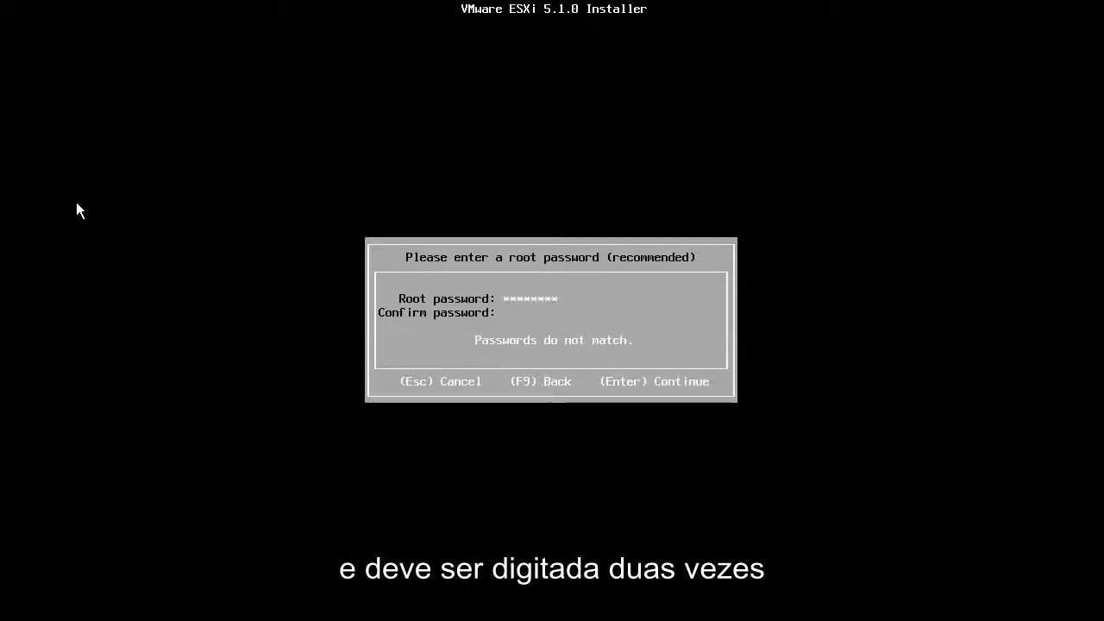
{"action": "type", "text": "********"}
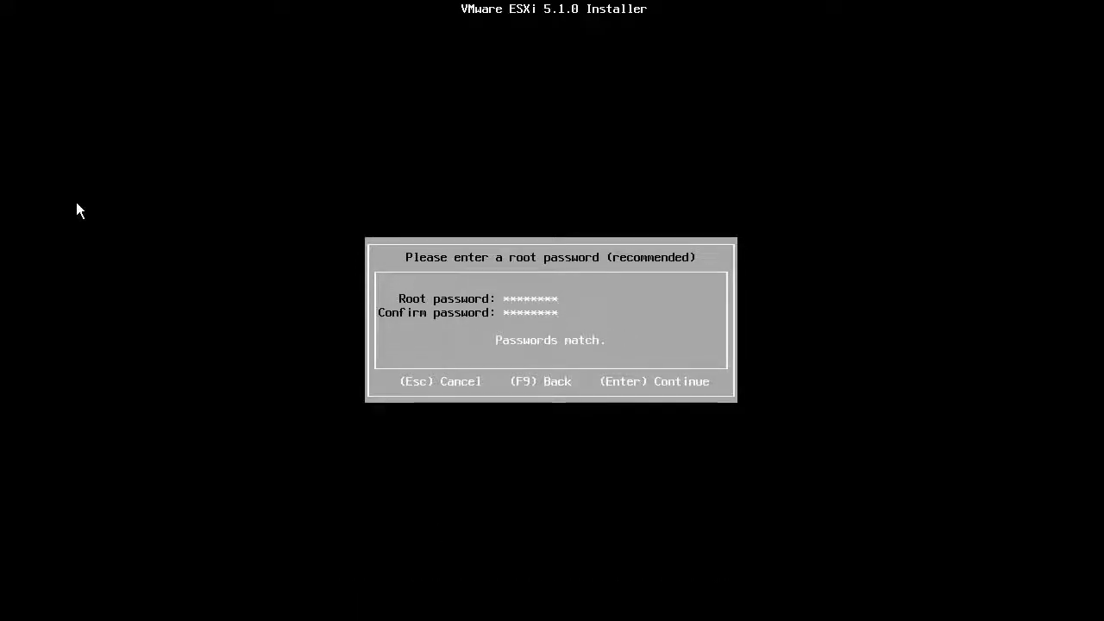
{"action": "key", "text": "Return"}
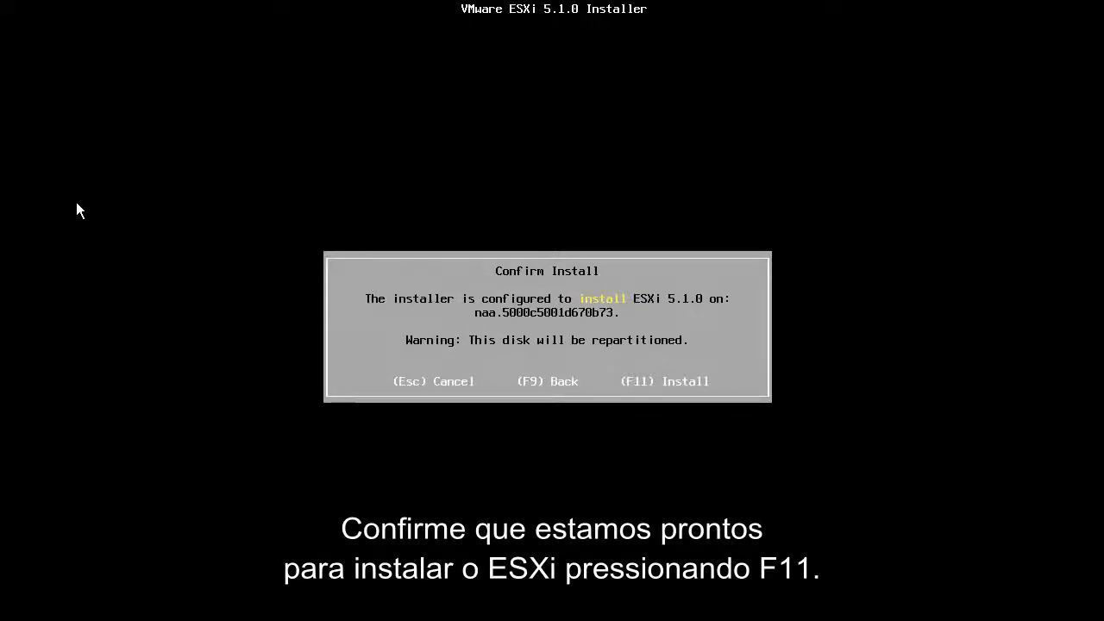
Step: Install ESXi 5.1.0 on the selected disk and reboot once installation completes
{"action": "key", "text": "F11"}
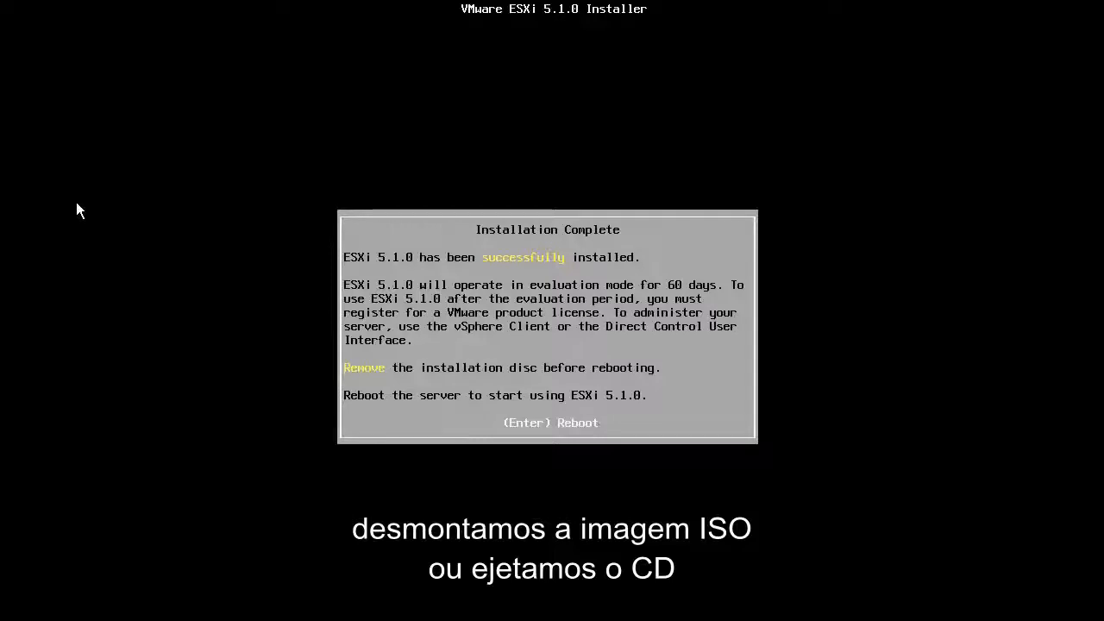
{"action": "key", "text": "Return"}
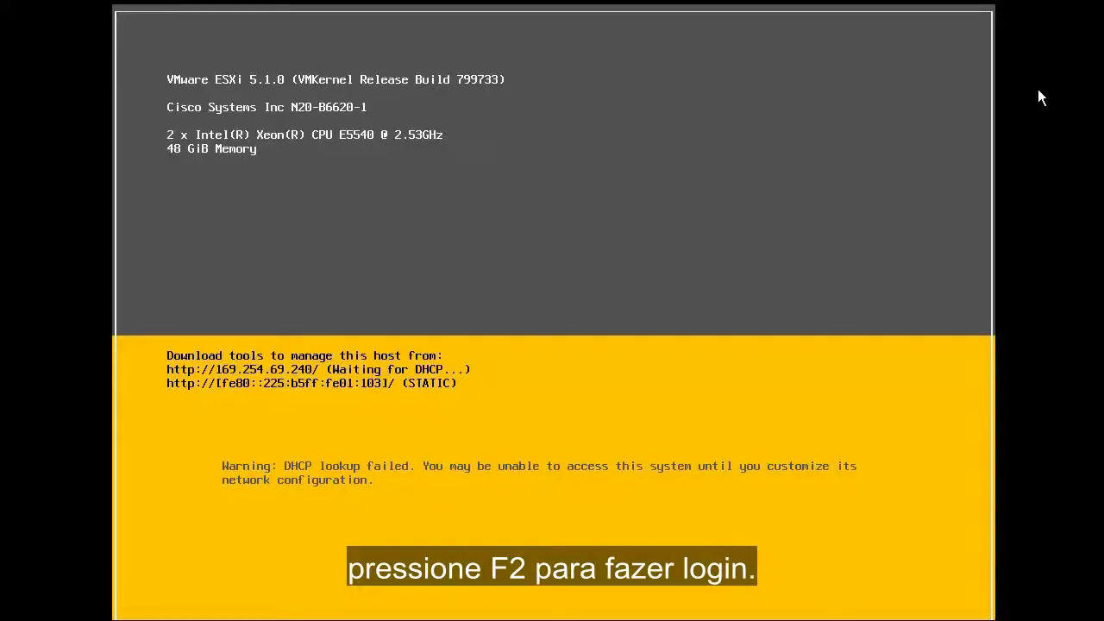
Step: Log in to the DCUI as root with the root password to reach System Customization
{"action": "key", "text": "F2"}
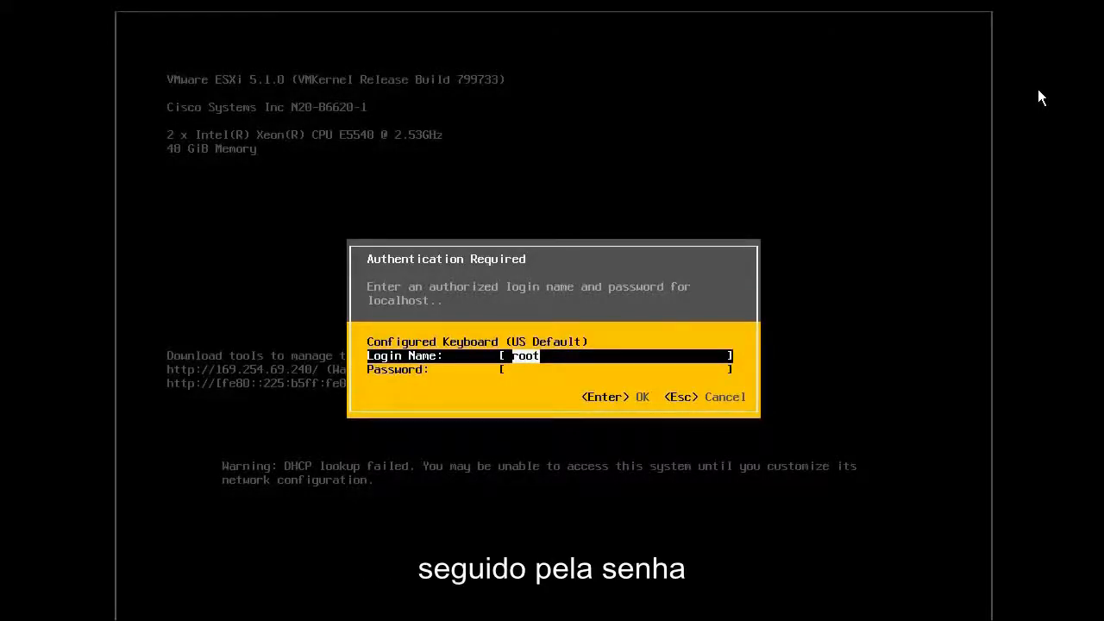
{"action": "key", "text": "Tab"}
{"action": "type", "text": "********"}
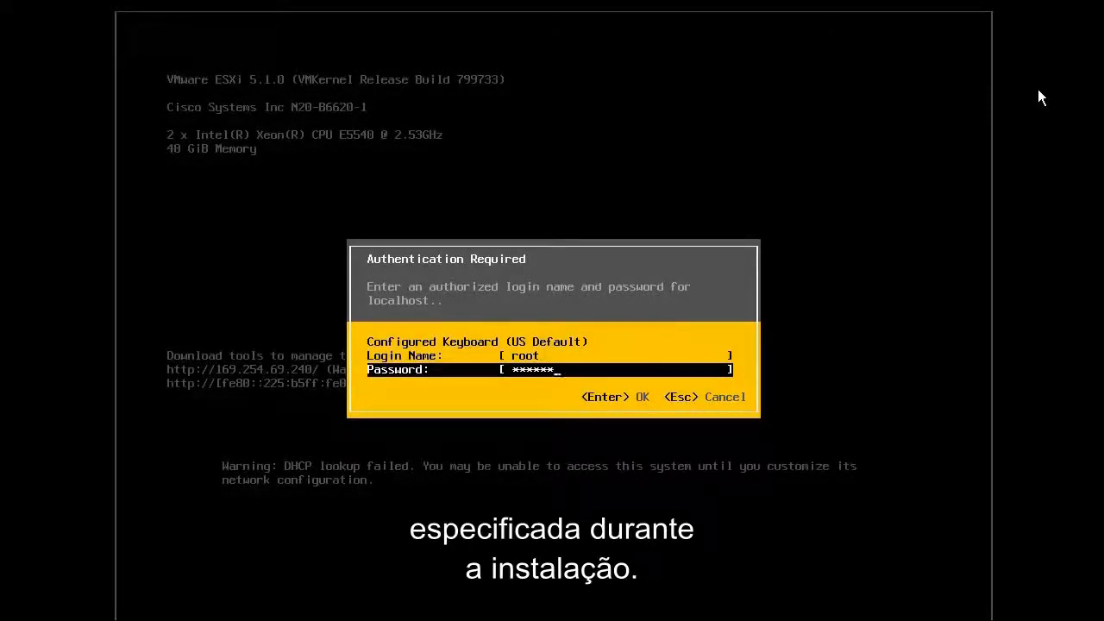
{"action": "key", "text": "Return"}
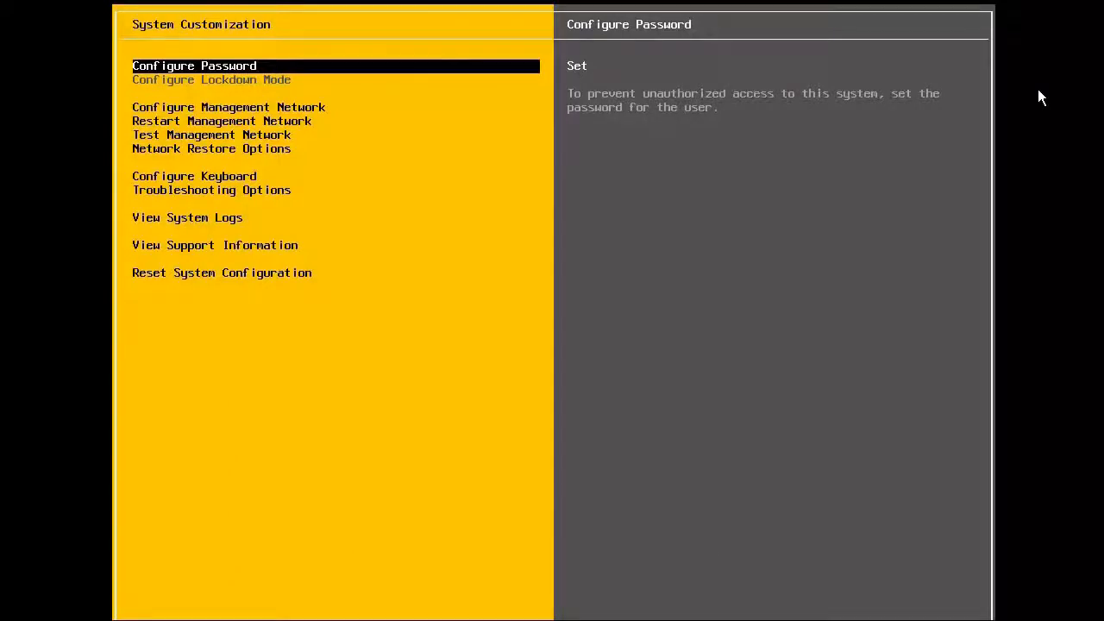
Step: Add vmnic2 alongside vmnic0 as a management network adapter
{"action": "key", "text": "Down"}
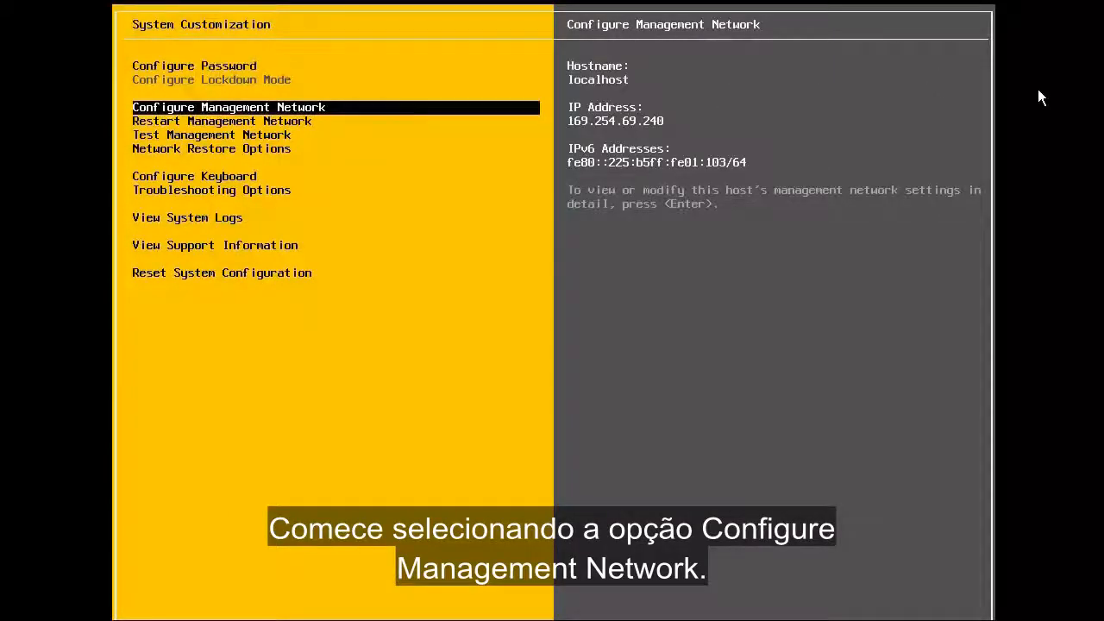
{"action": "key", "text": "Return"}
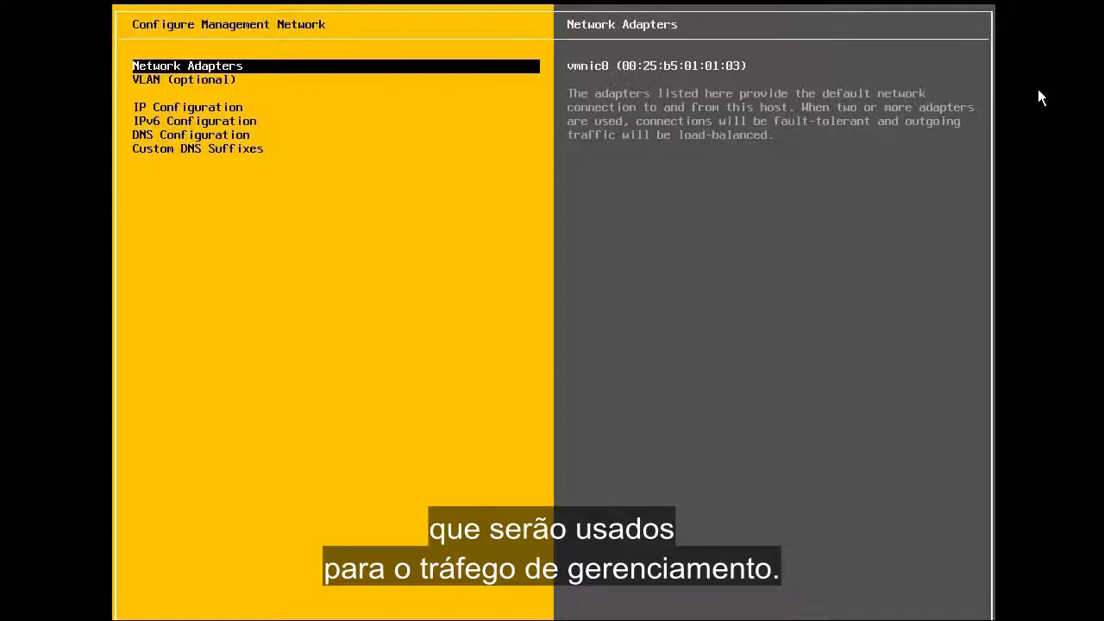
{"action": "key", "text": "Return"}
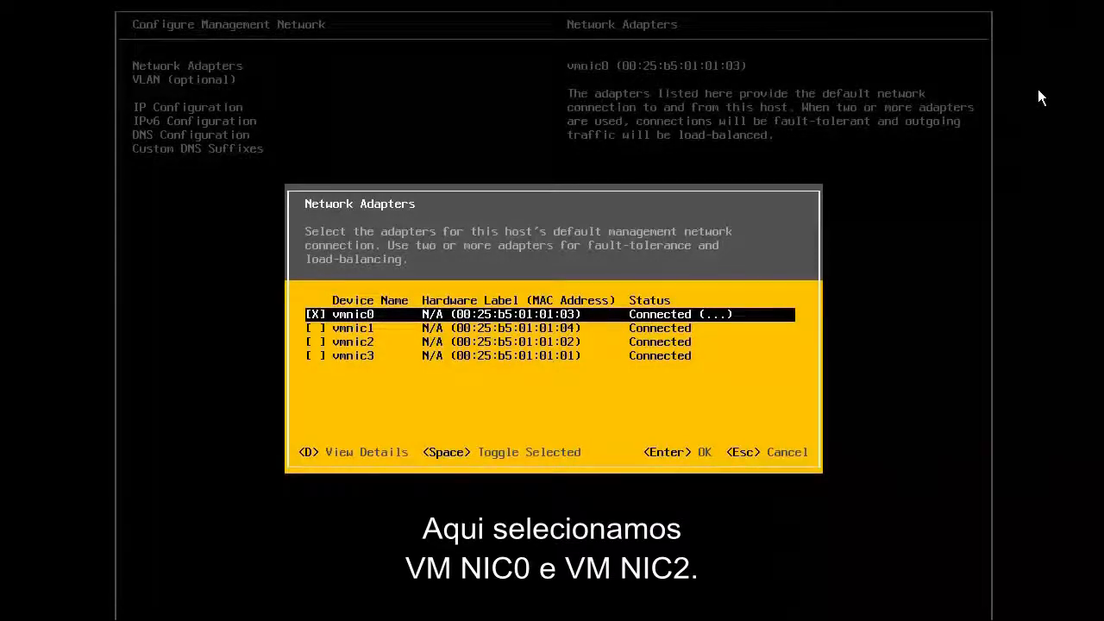
{"action": "key", "text": "Down"}
{"action": "key", "text": "Down"}
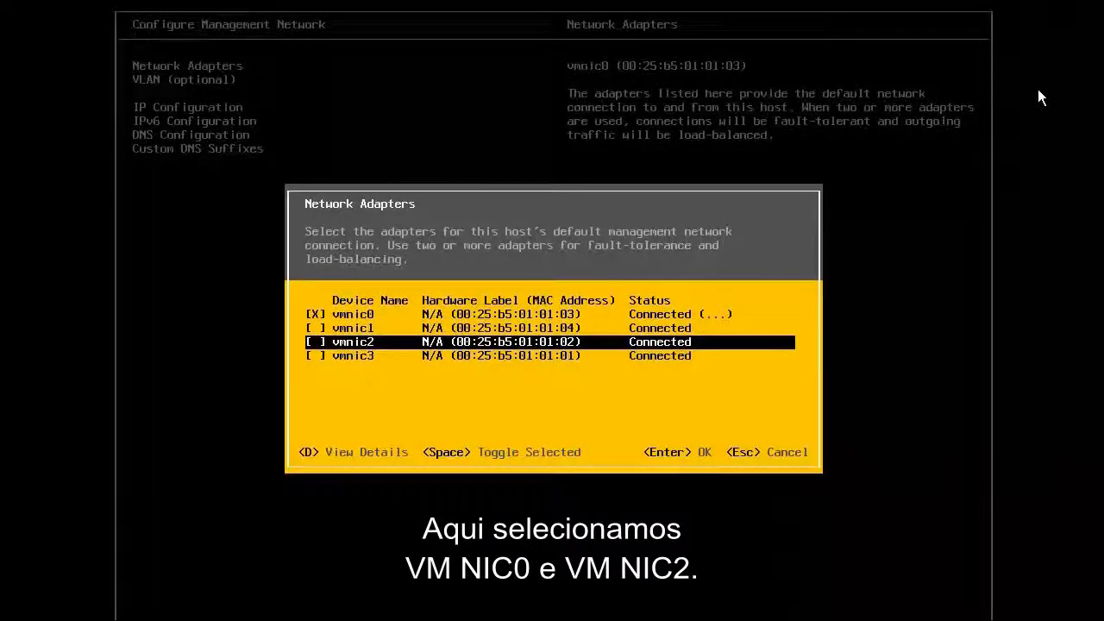
{"action": "key", "text": "space"}
{"action": "key", "text": "Return"}
Step: Set the management network VLAN ID to 1378
{"action": "key", "text": "Down"}
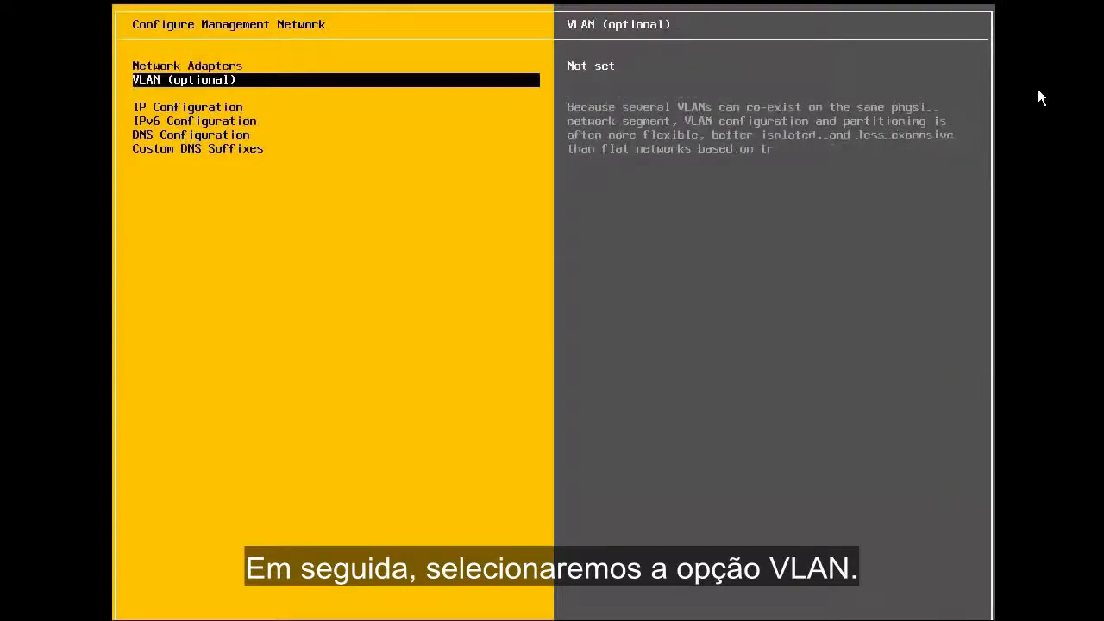
{"action": "key", "text": "Return"}
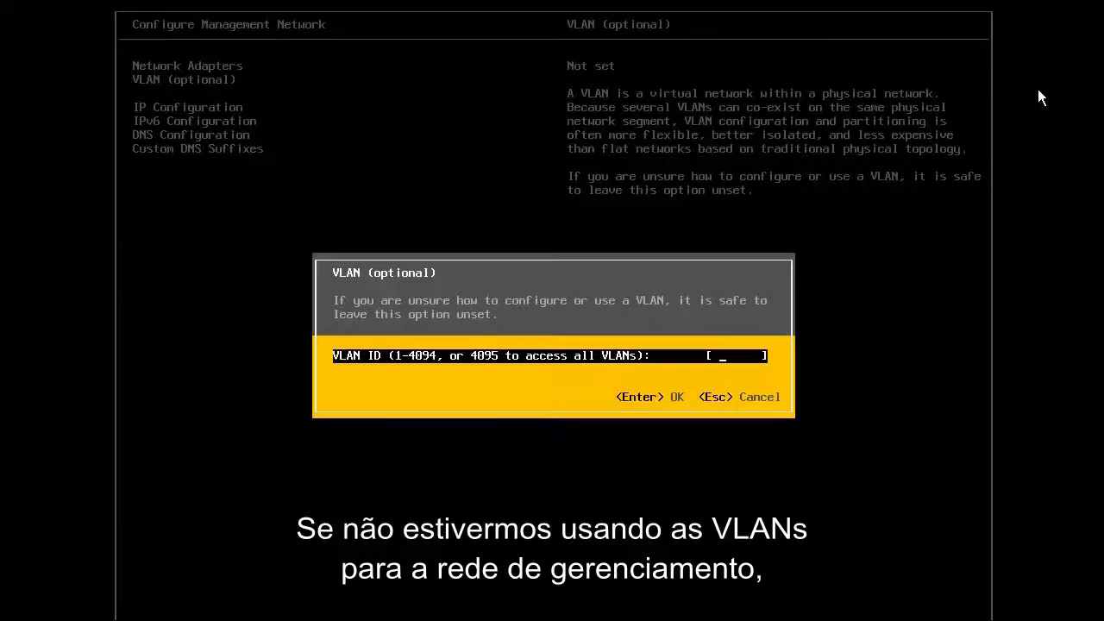
{"action": "type", "text": "1378"}
{"action": "key", "text": "Return"}
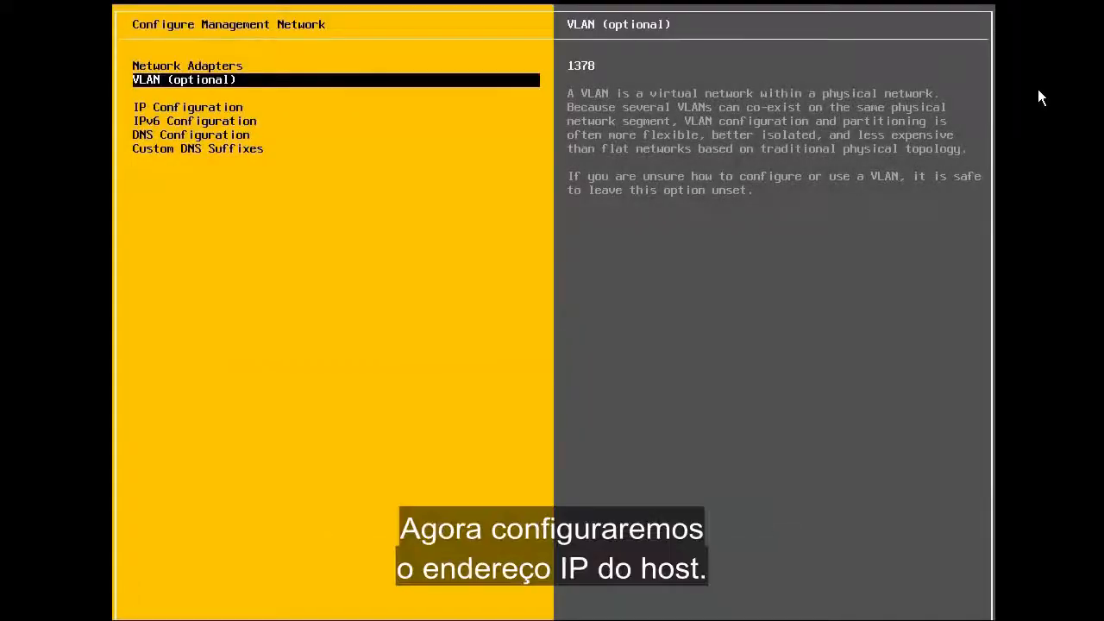
{"action": "key", "text": "Down"}
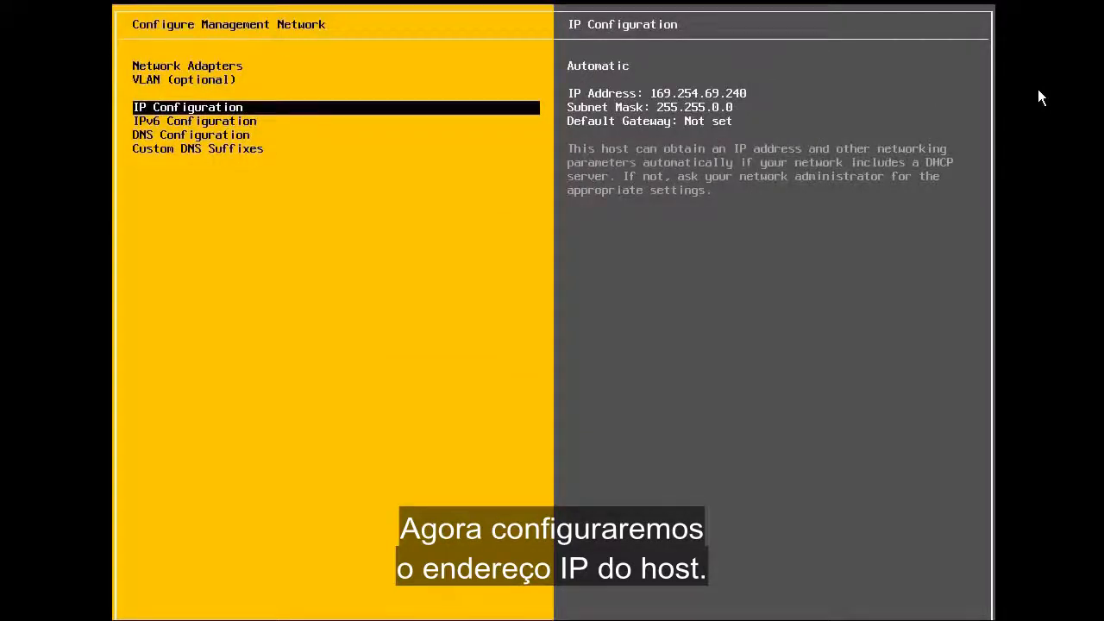
Step: Switch to static IPv4 10.24.137.1, mask 255.255.255.0, gateway 10.24.137.253
{"action": "key", "text": "Return"}
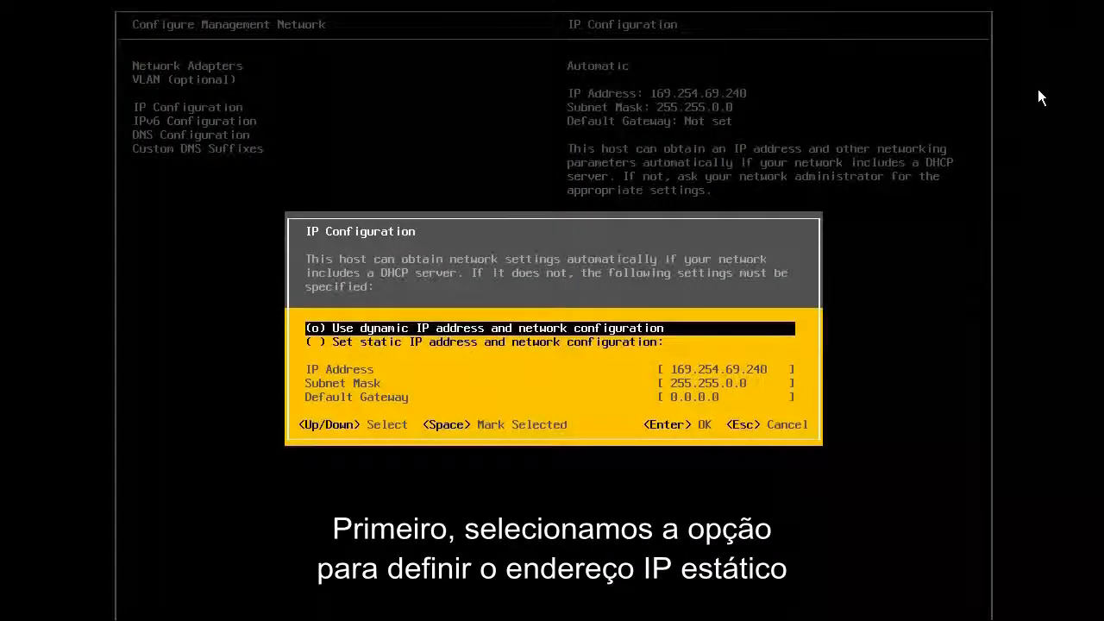
{"action": "key", "text": "Down"}
{"action": "key", "text": "space"}
{"action": "key", "text": "Down"}
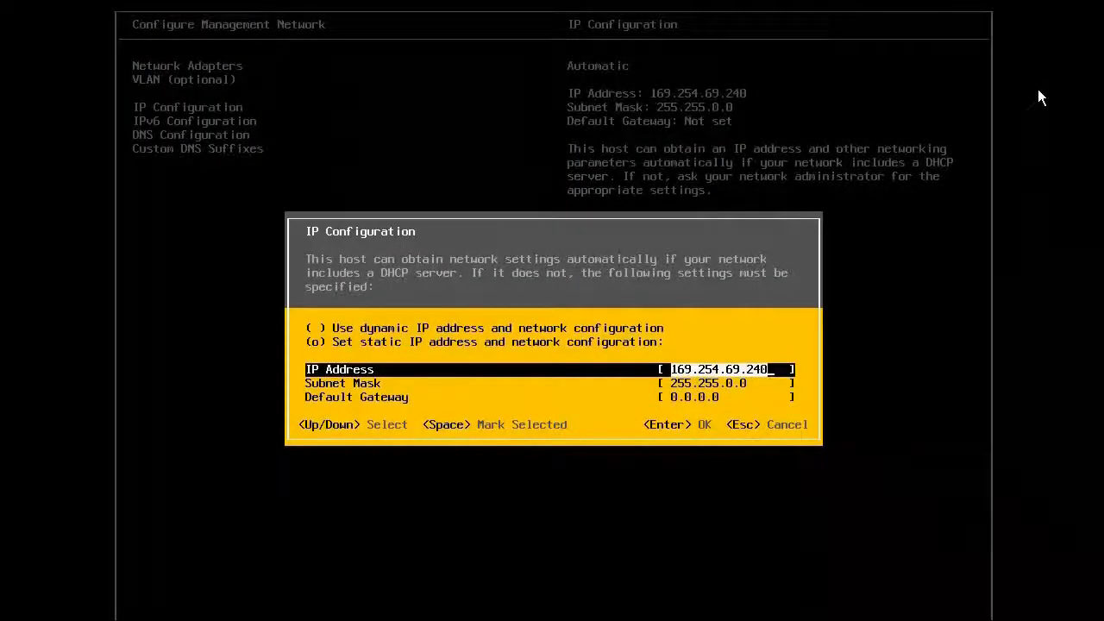
{"action": "type", "text": "10.24.13"}
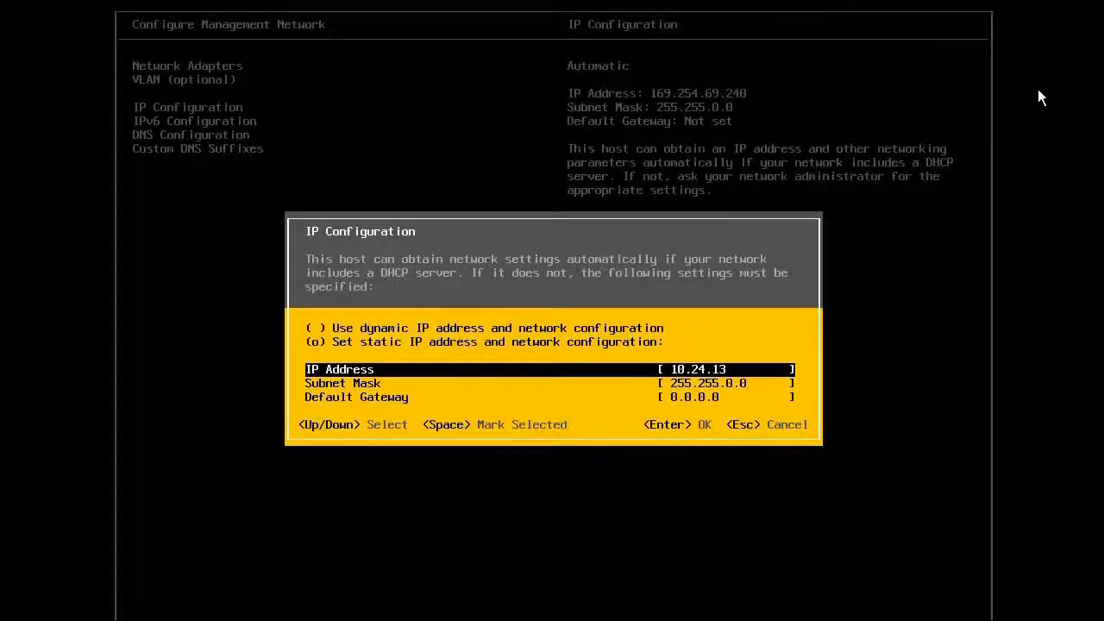
{"action": "type", "text": "7.1"}
{"action": "key", "text": "Down"}
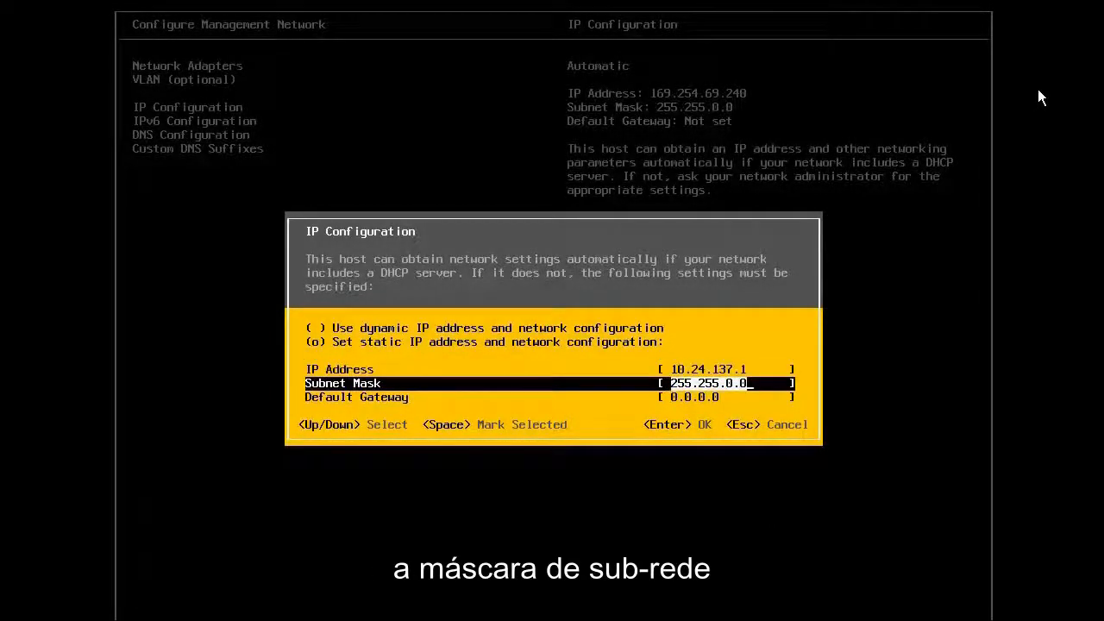
{"action": "type", "text": "255.255."}
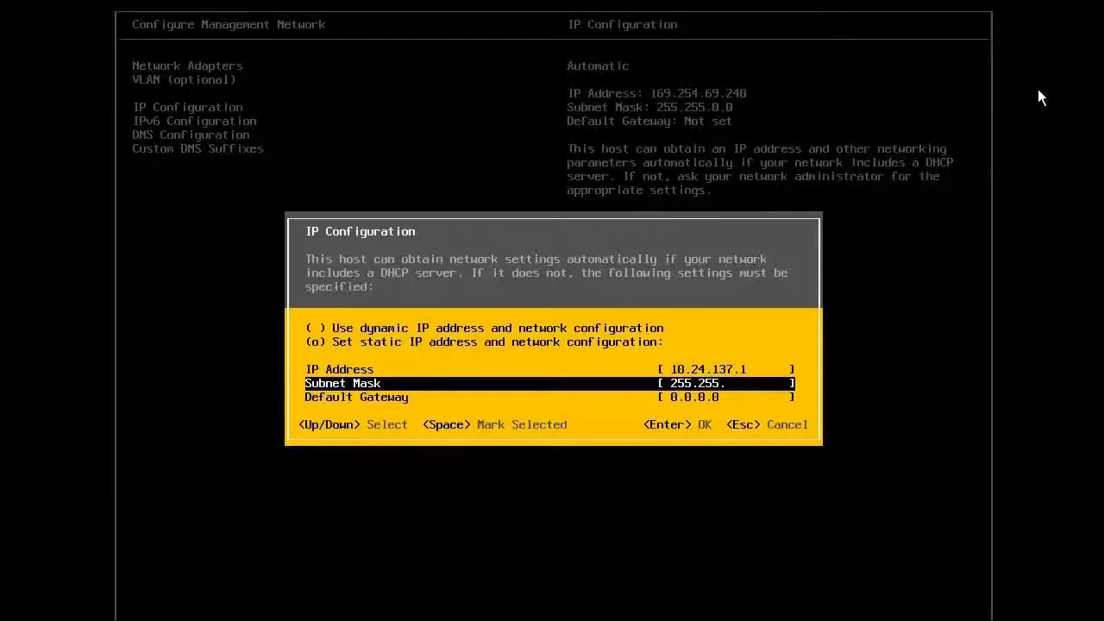
{"action": "type", "text": "255.0"}
{"action": "key", "text": "Down"}
{"action": "type", "text": "10"}
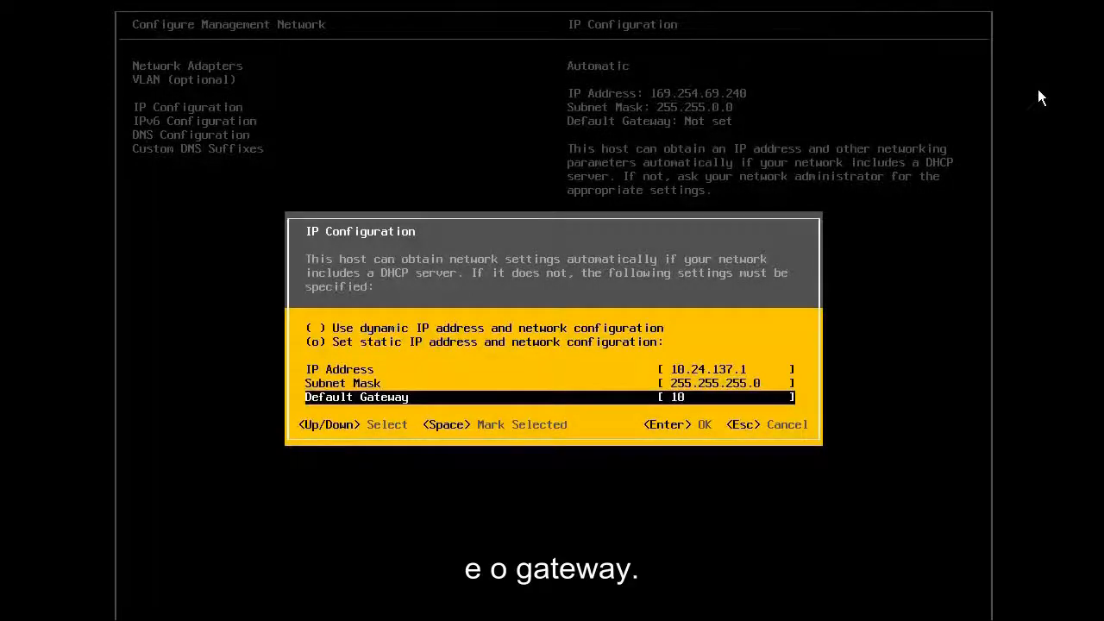
{"action": "type", "text": ".24.137.25"}
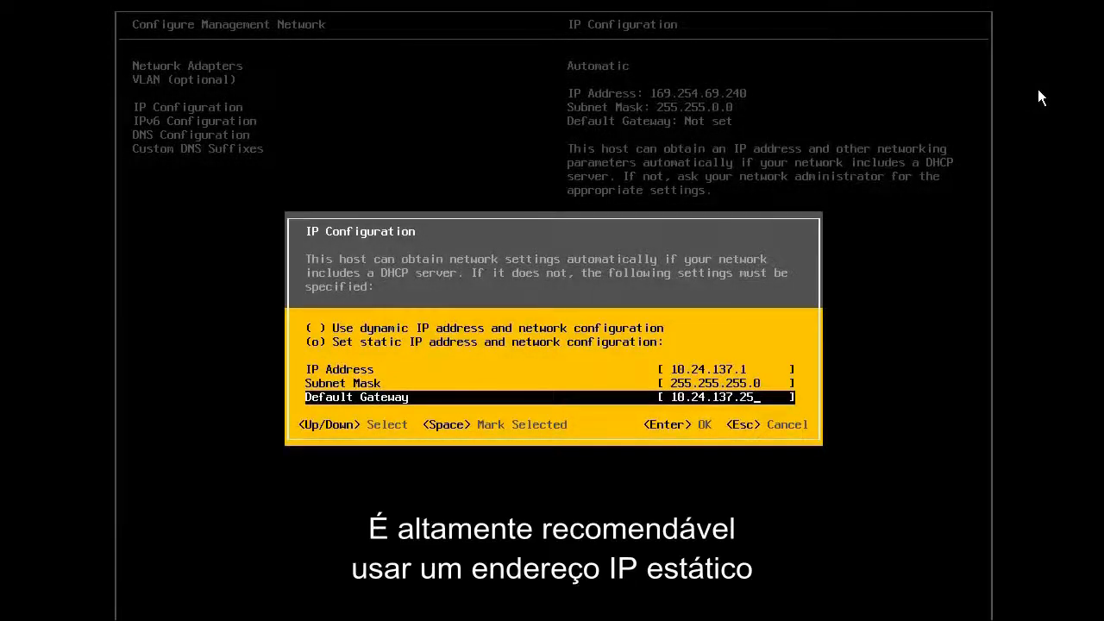
{"action": "type", "text": "3"}
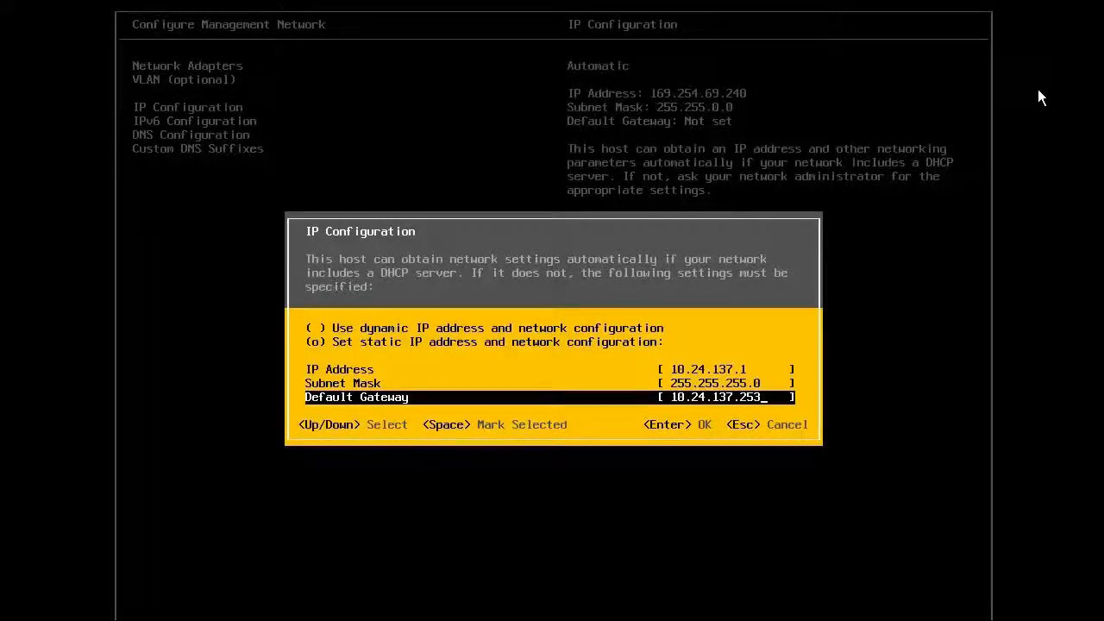
{"action": "key", "text": "Return"}
{"action": "key", "text": "Down"}
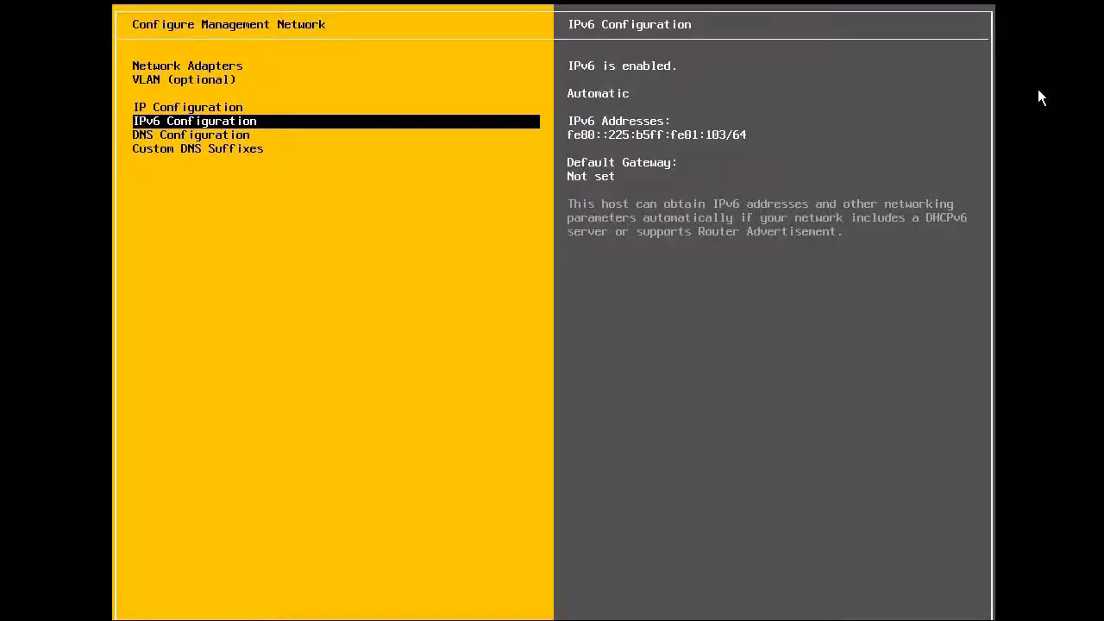
Step: Set DNS servers 10.20.181.1 and 10.20.181.2 and hostname vsphere101-1.pml.local
{"action": "key", "text": "Down"}
{"action": "key", "text": "Return"}
{"action": "type", "text": "10"}
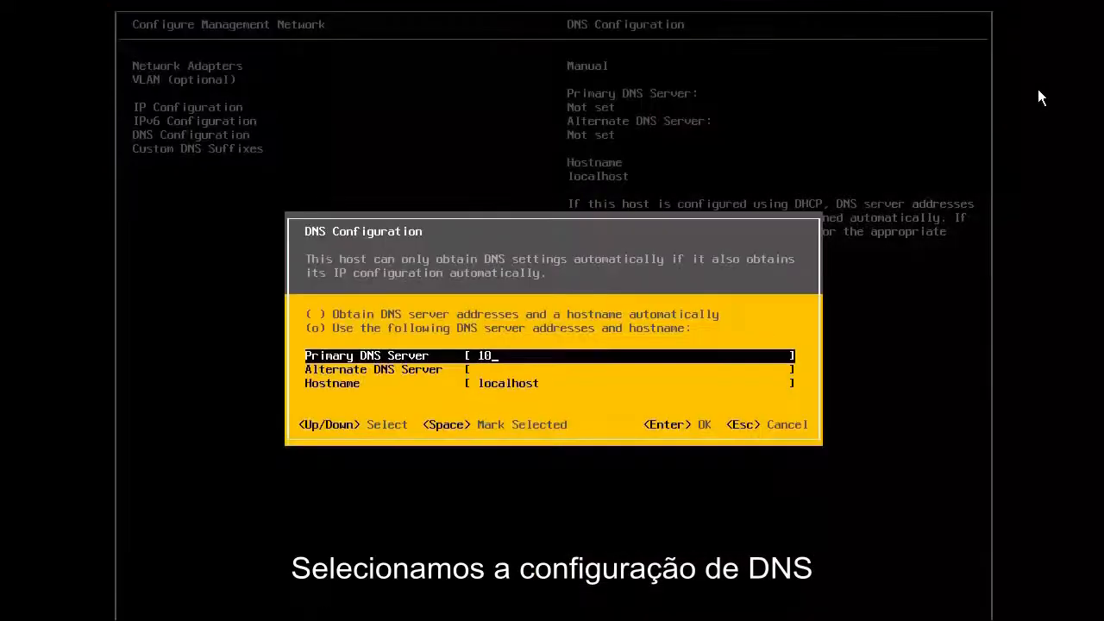
{"action": "type", "text": ".20.181.1"}
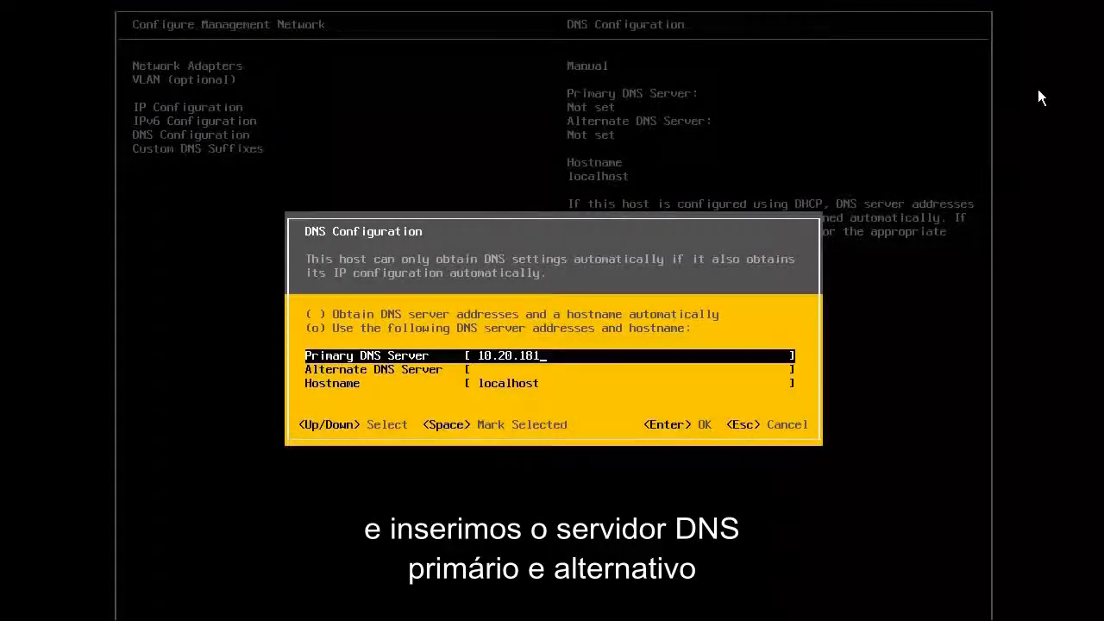
{"action": "key", "text": "Down"}
{"action": "type", "text": "10.20.181.2"}
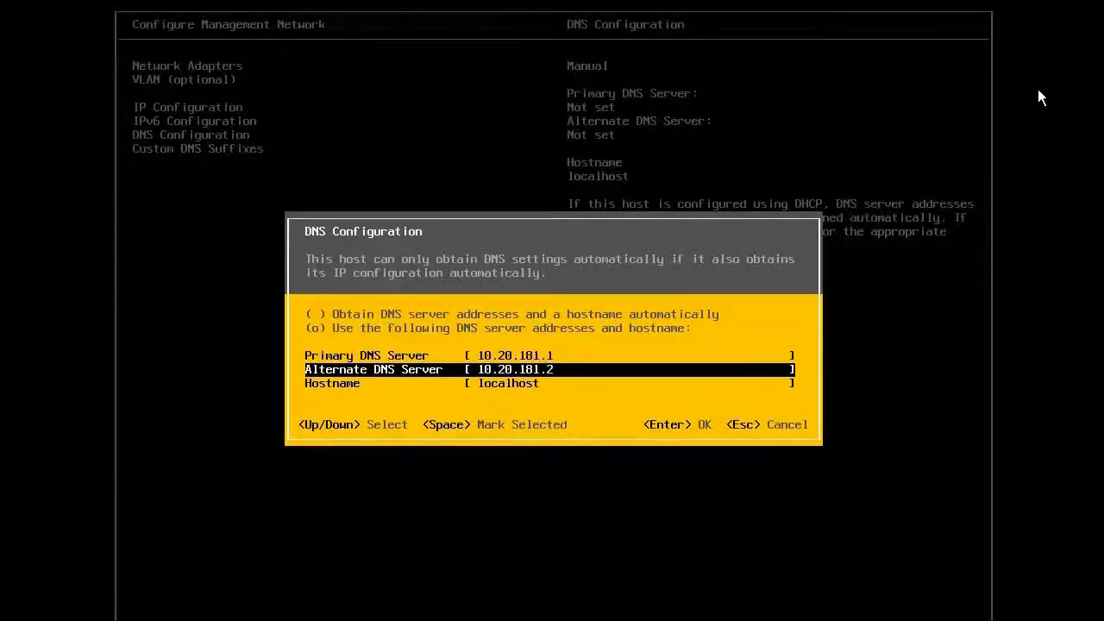
{"action": "key", "text": "Down"}
{"action": "type", "text": "vs"}
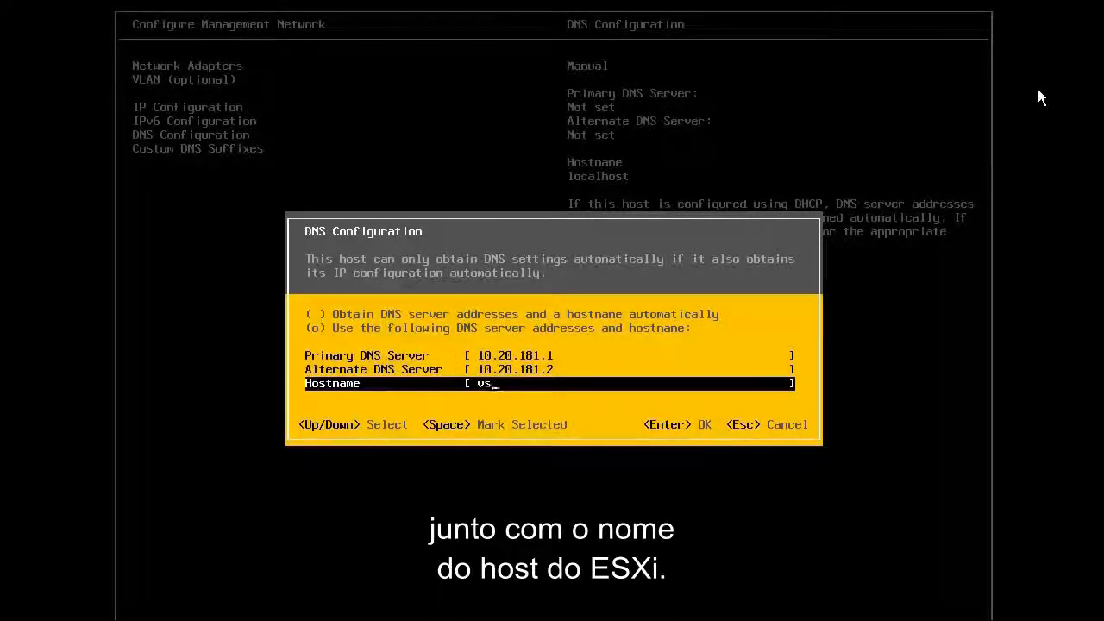
{"action": "type", "text": "phere101-1.pml.local"}
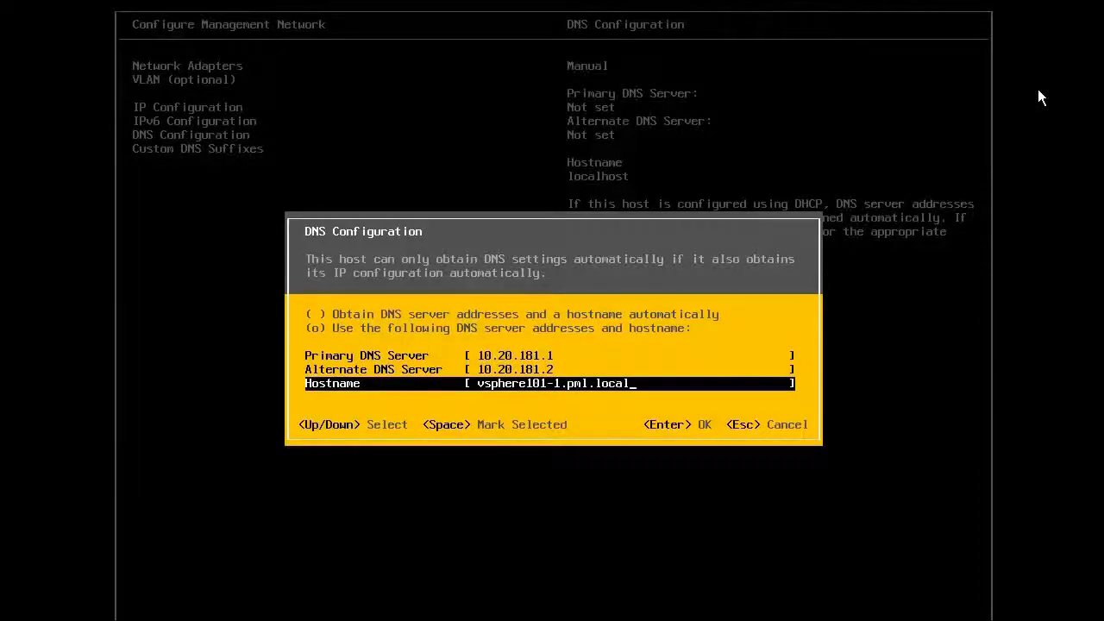
{"action": "key", "text": "Return"}
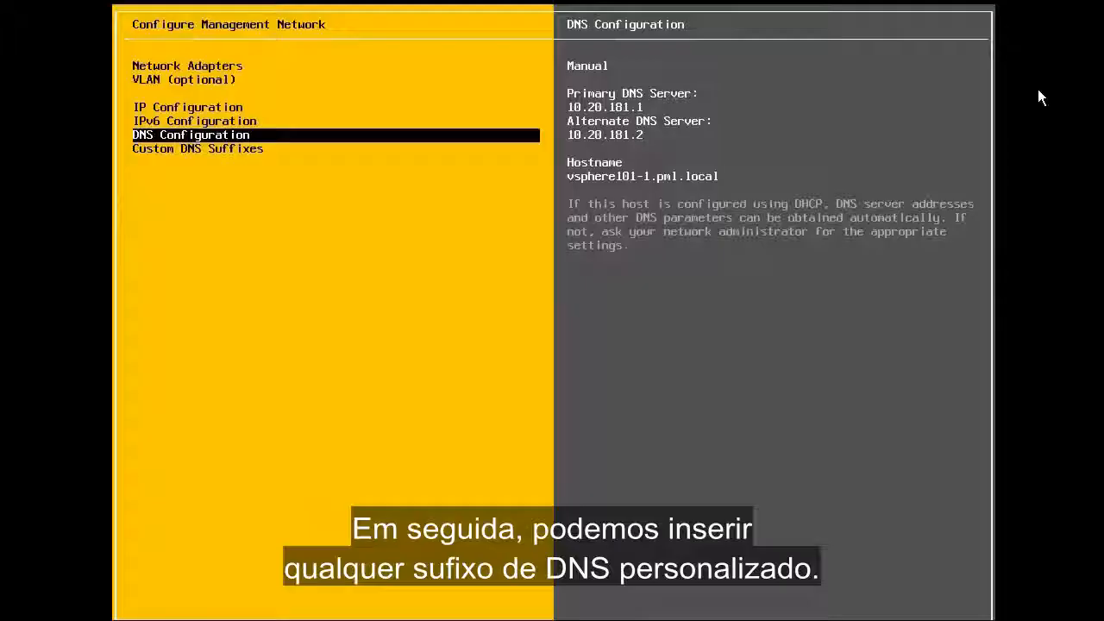
Step: Add custom DNS suffix pml.local and apply the changes, restarting the management network
{"action": "key", "text": "Down"}
{"action": "key", "text": "Return"}
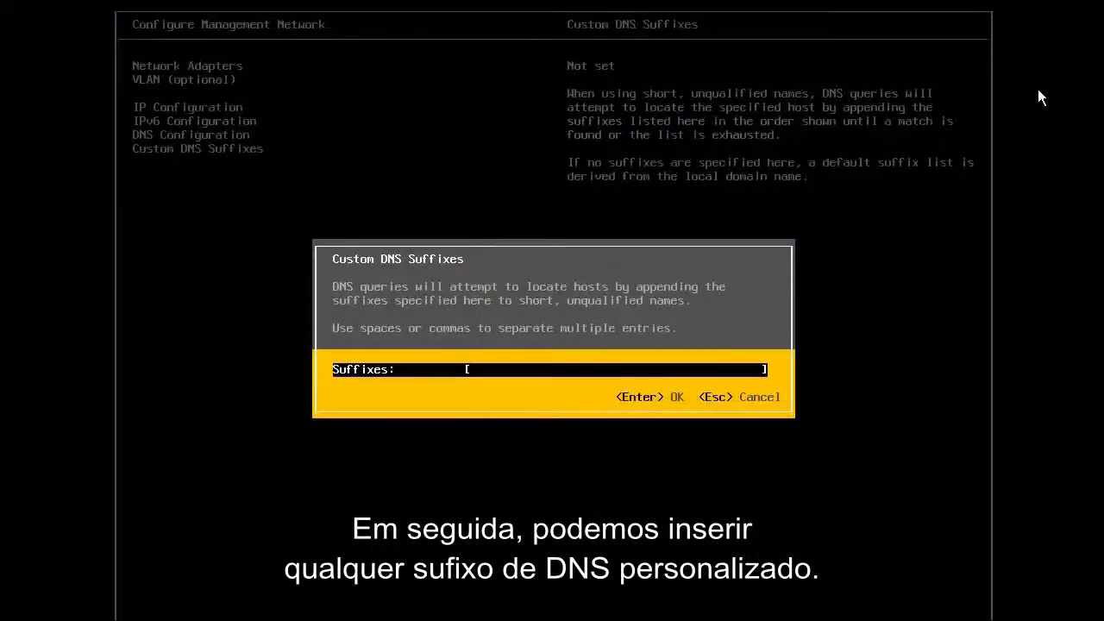
{"action": "type", "text": "pml.local"}
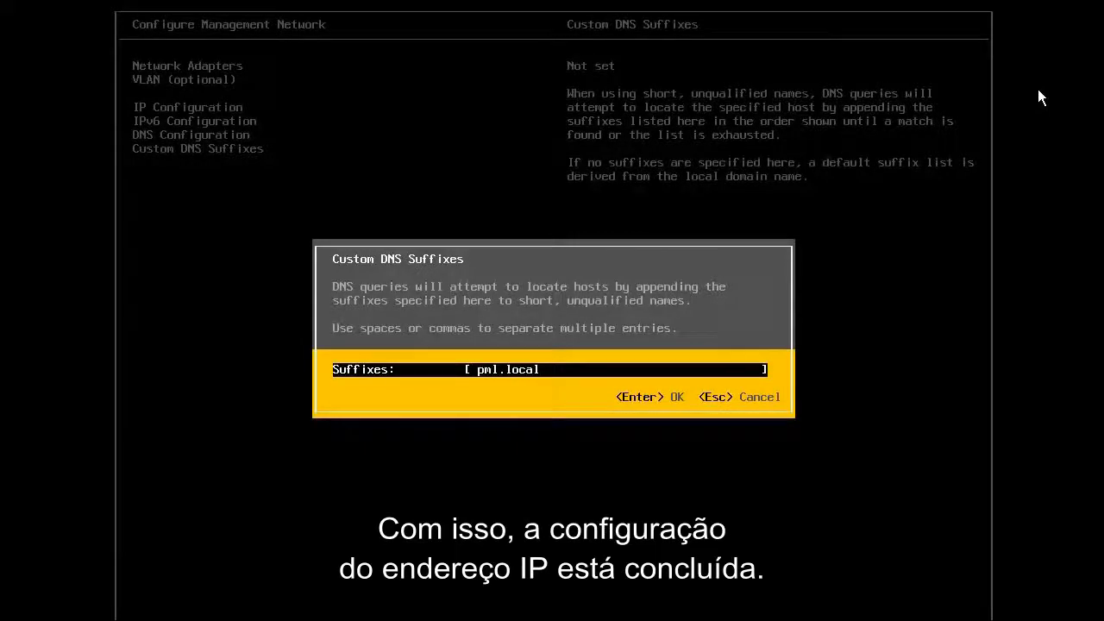
{"action": "key", "text": "Return"}
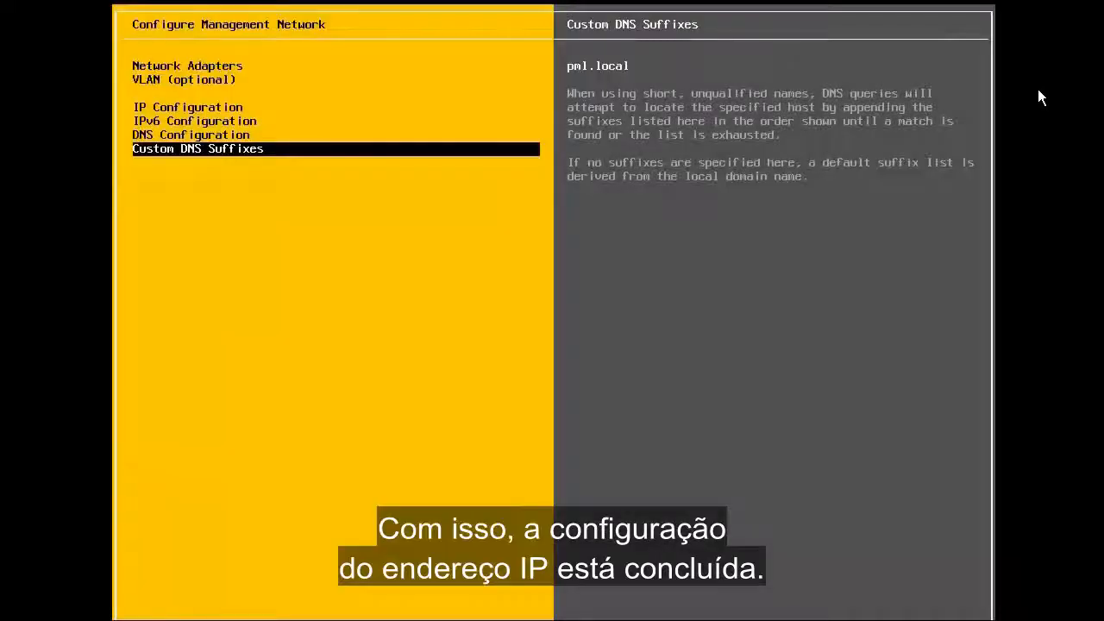
{"action": "key", "text": "Escape"}
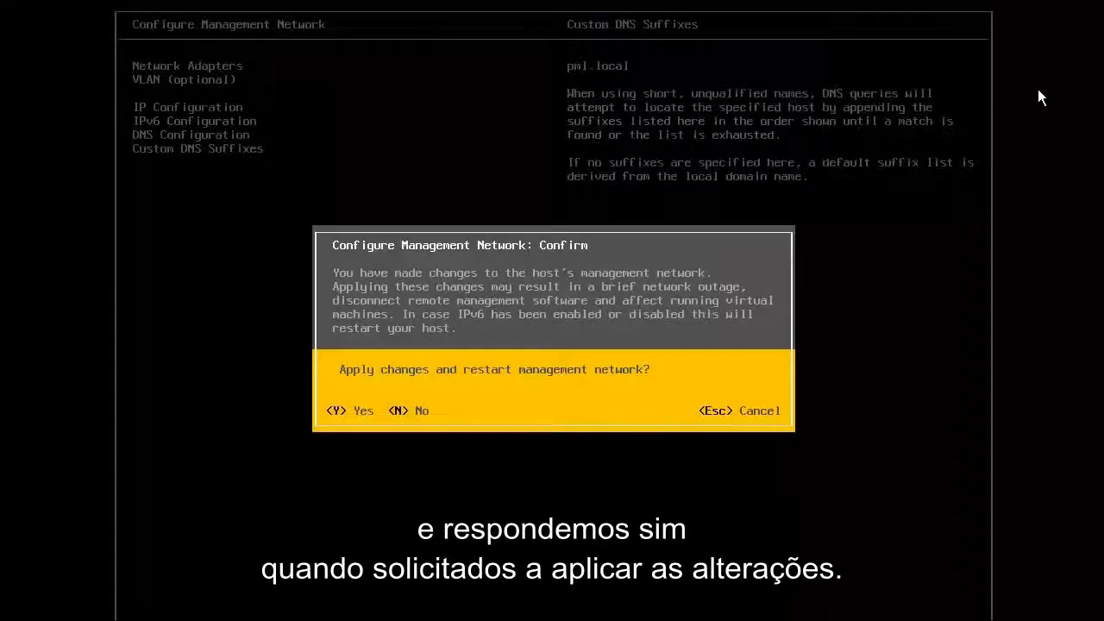
{"action": "key", "text": "y"}
{"action": "key", "text": "Down"}
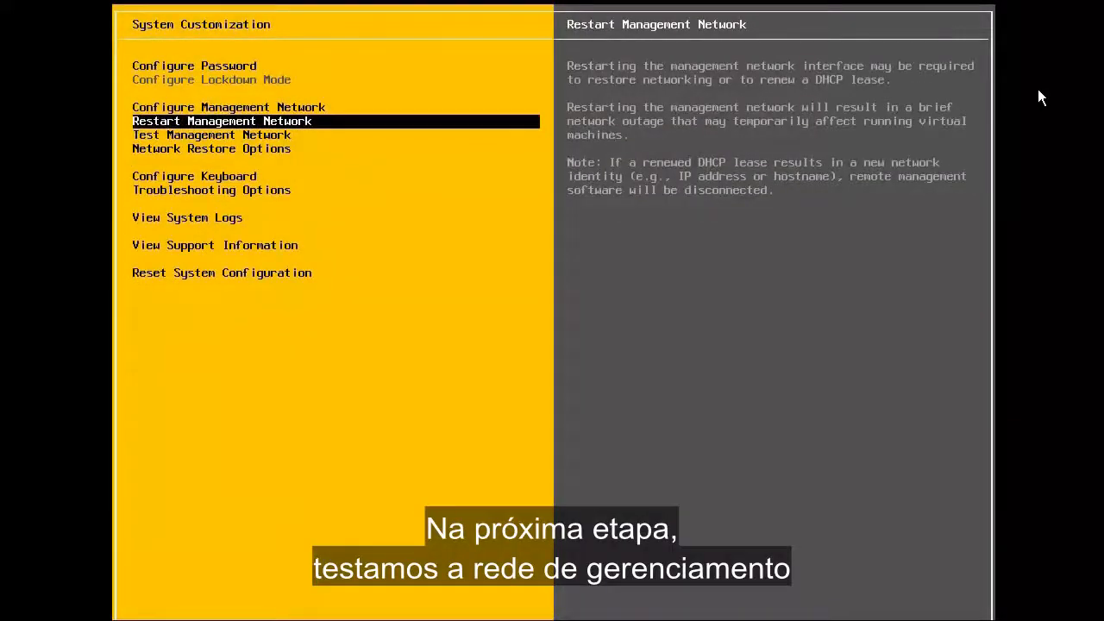
Step: Run the management network ping test, confirm all checks pass, and exit the DCUI
{"action": "key", "text": "Down"}
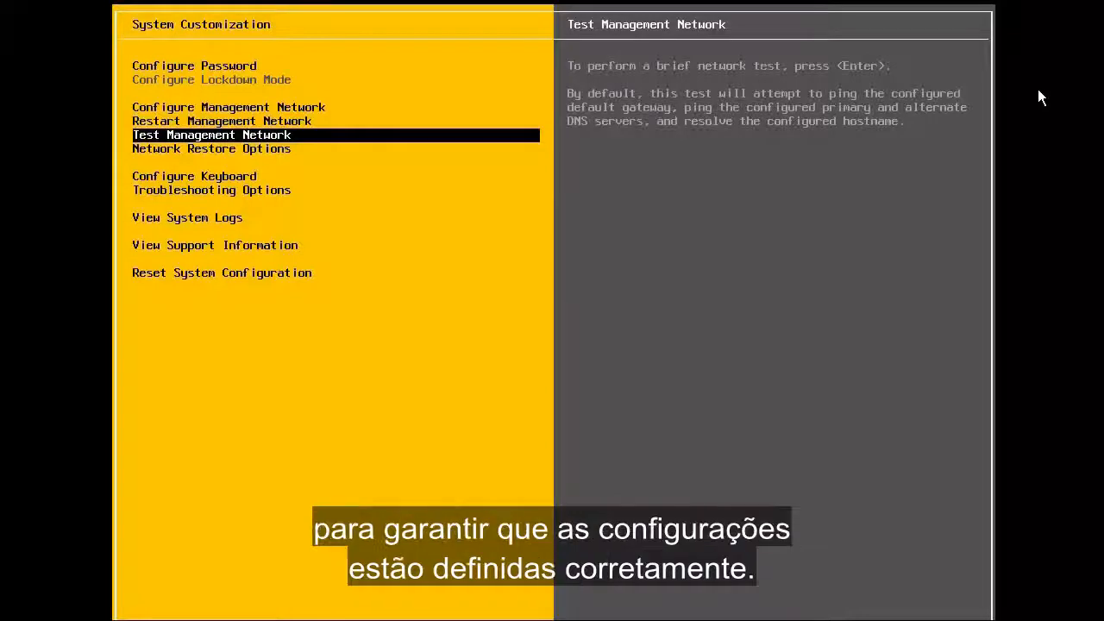
{"action": "key", "text": "Return"}
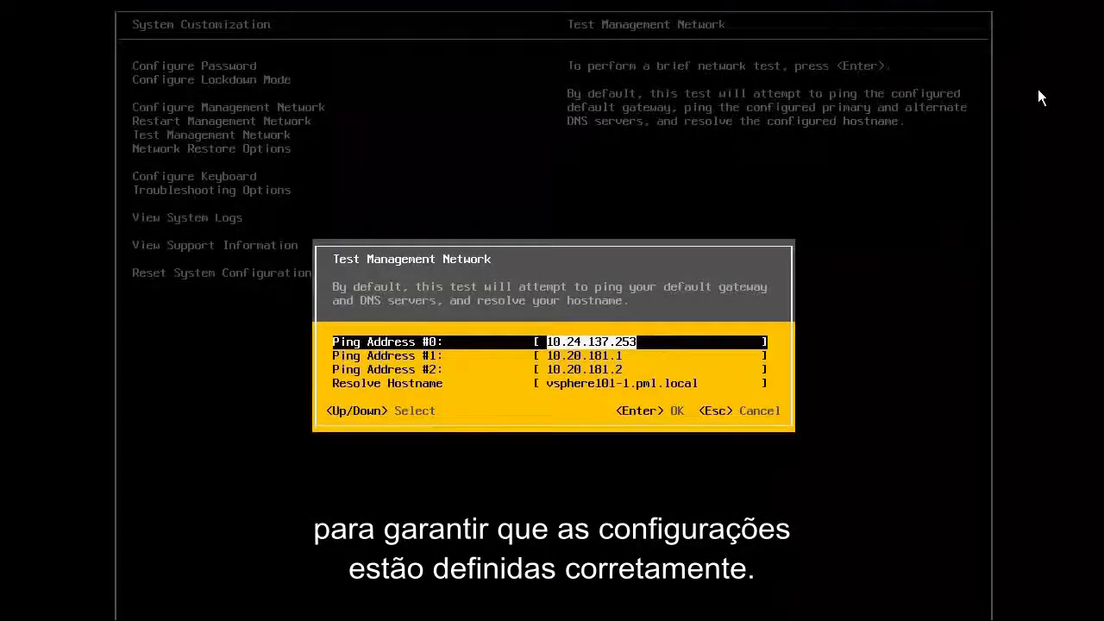
{"action": "key", "text": "Return"}
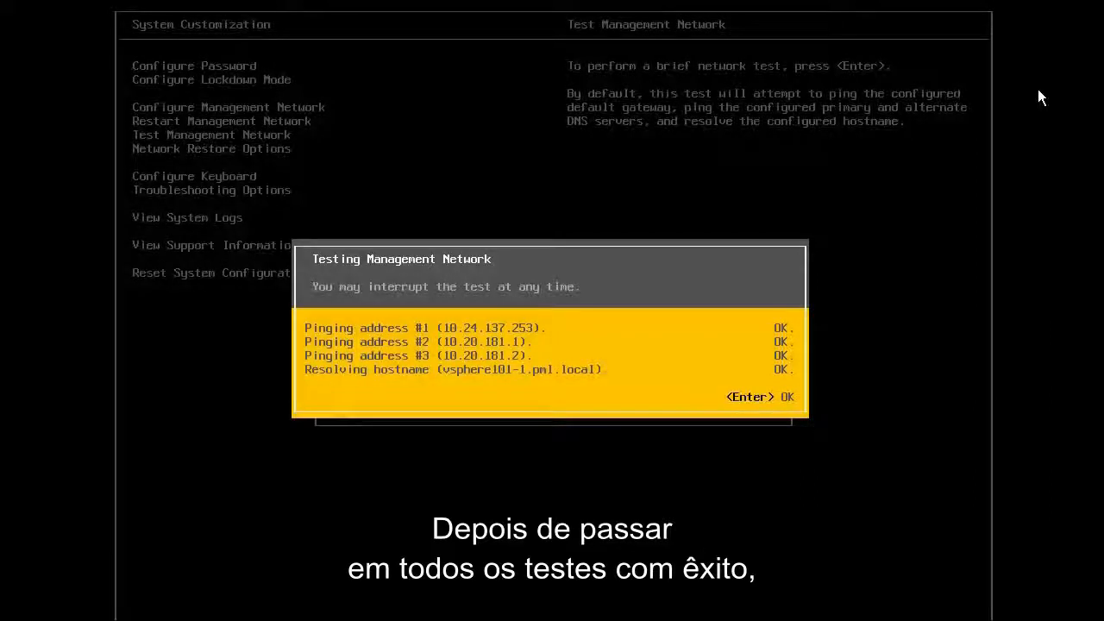
{"action": "key", "text": "Return"}
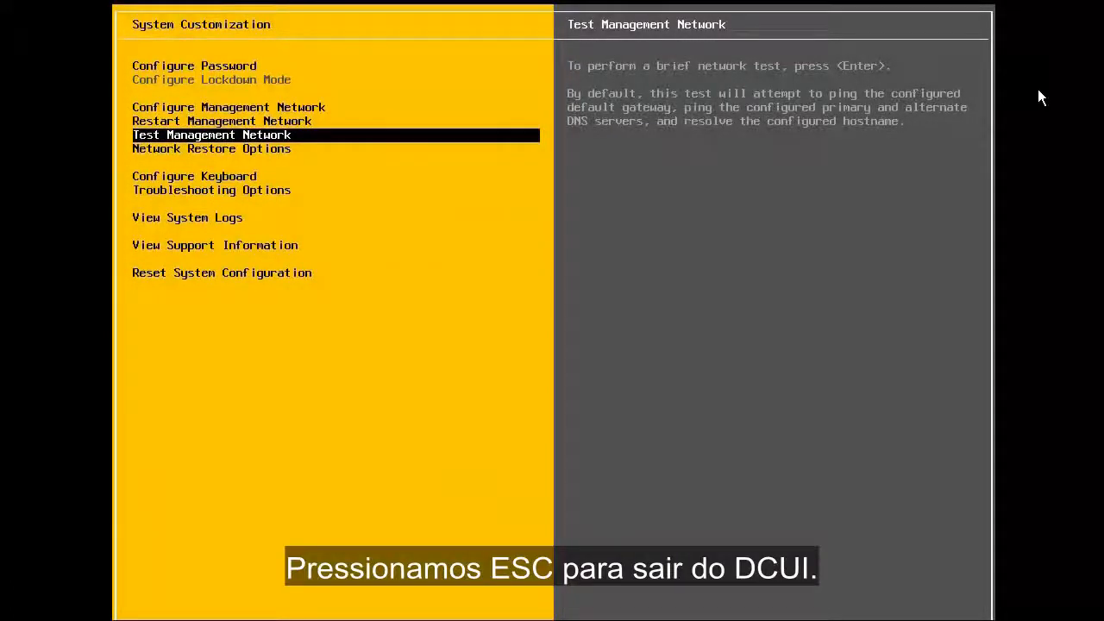
{"action": "key", "text": "Escape"}
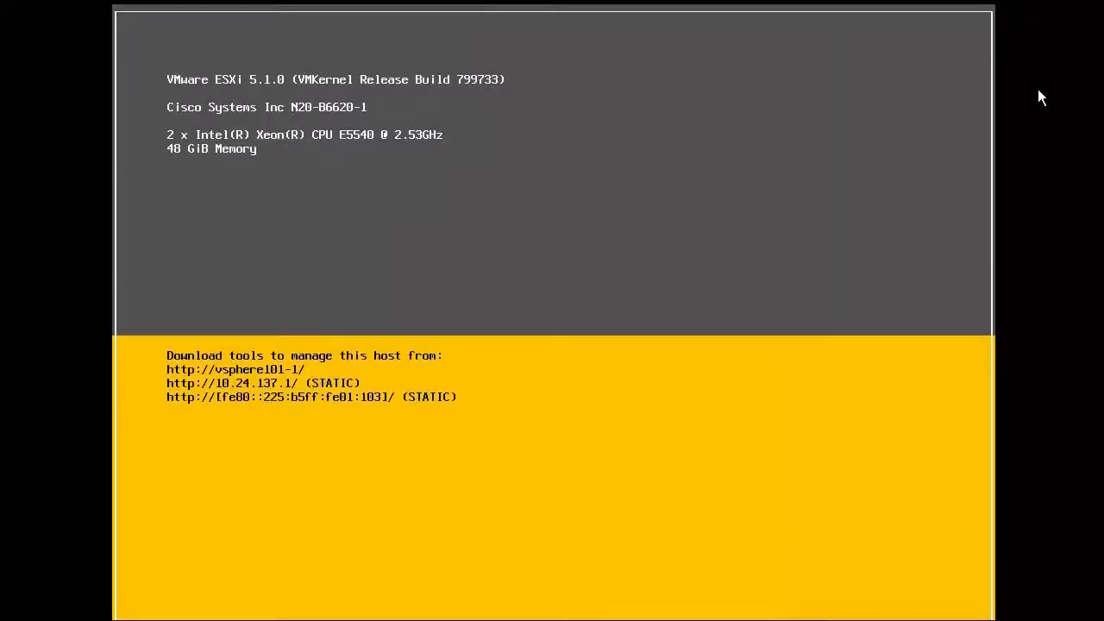